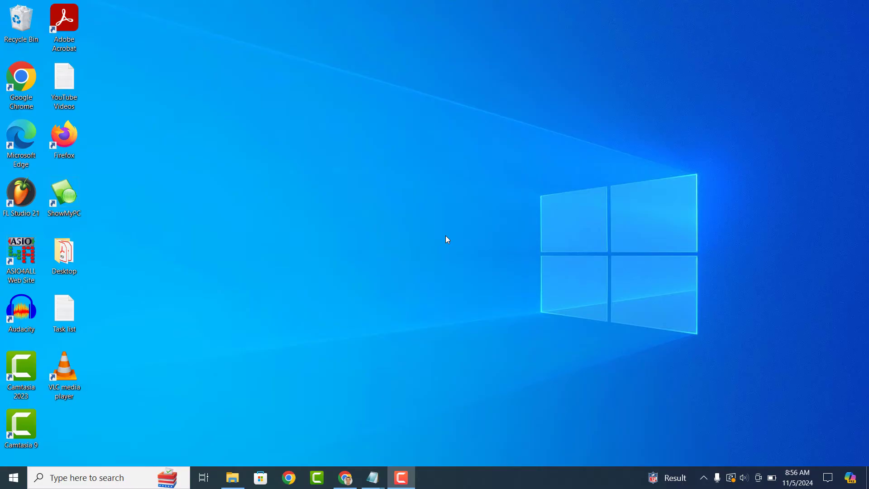
- Open a new Chrome window from the taskbar jump list and maximize it
{"action": "right_click", "coordinate": [345, 477]}
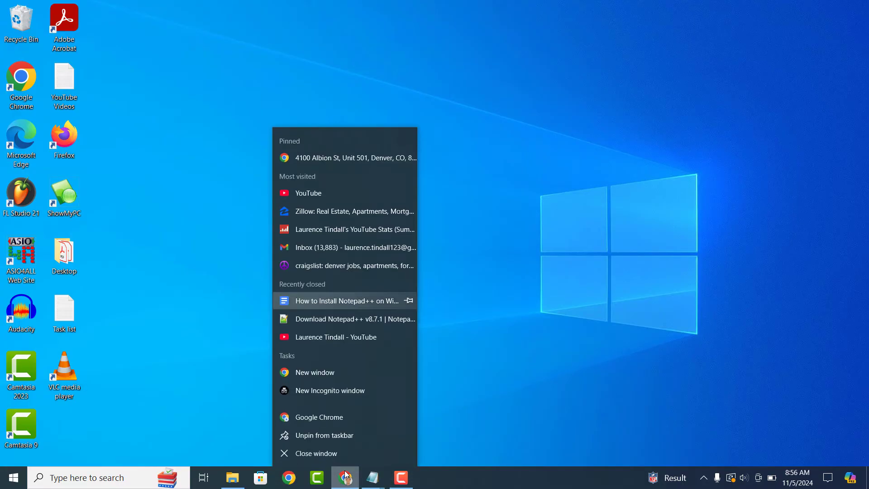
{"action": "left_click", "coordinate": [339, 379]}
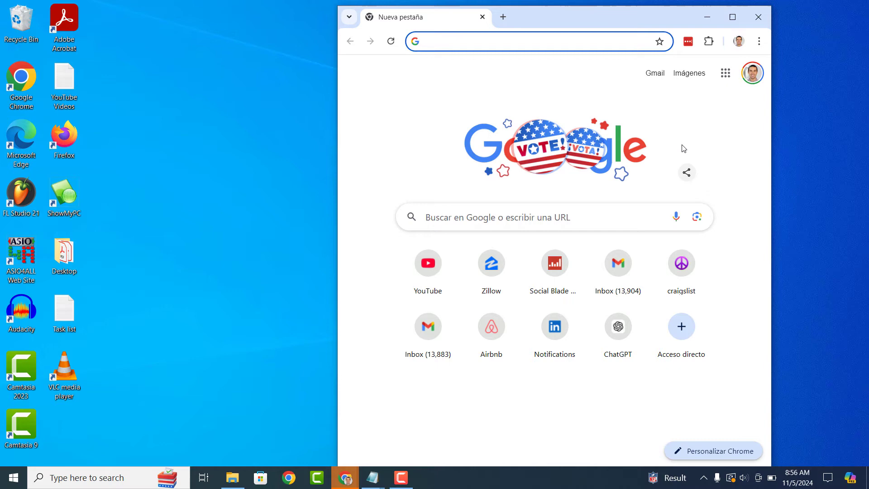
{"action": "left_click", "coordinate": [732, 16]}
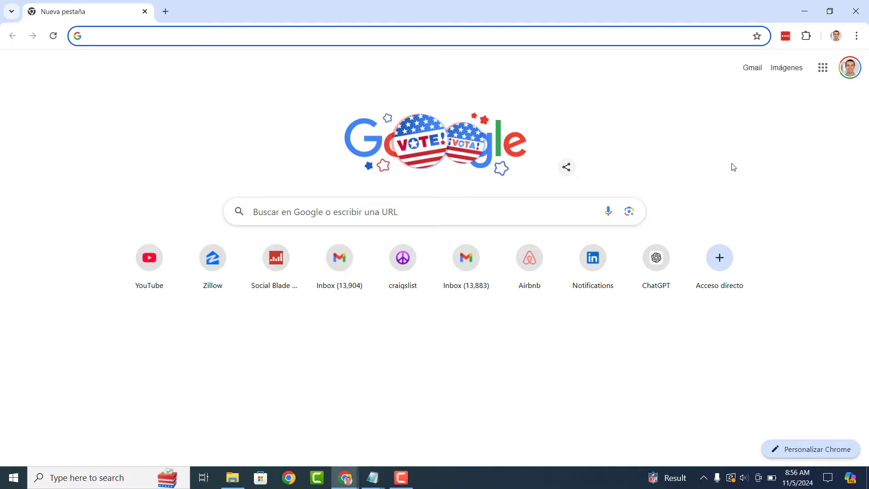
- Go to Configuración (Settings) from Chrome's three-dot menu
{"action": "left_click", "coordinate": [856, 35]}
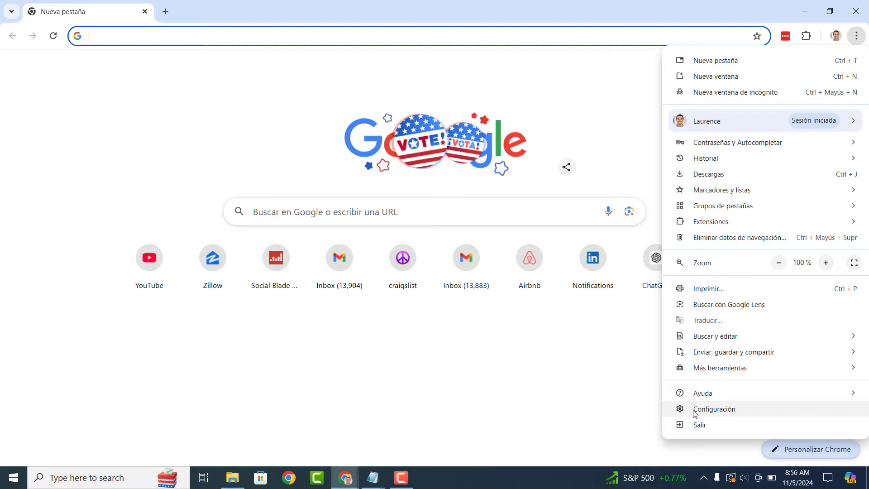
{"action": "left_click", "coordinate": [694, 411]}
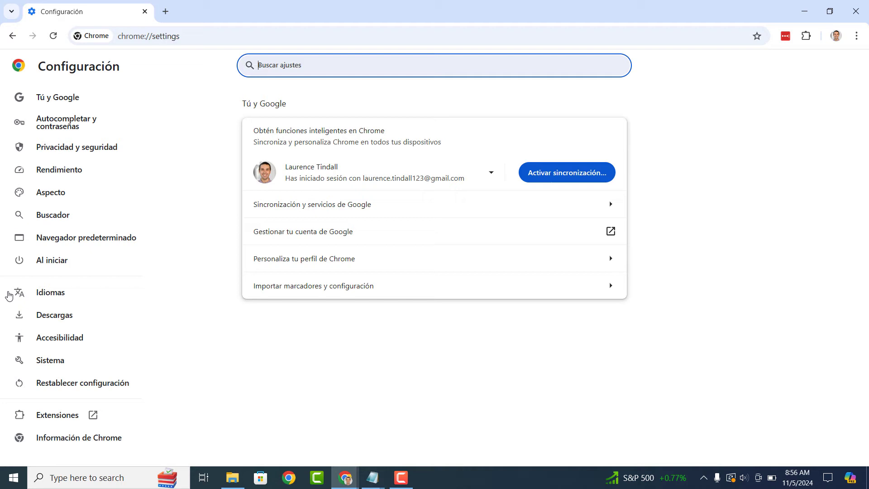
- Switch to the Idiomas (Languages) section of Chrome settings
{"action": "left_click", "coordinate": [36, 293]}
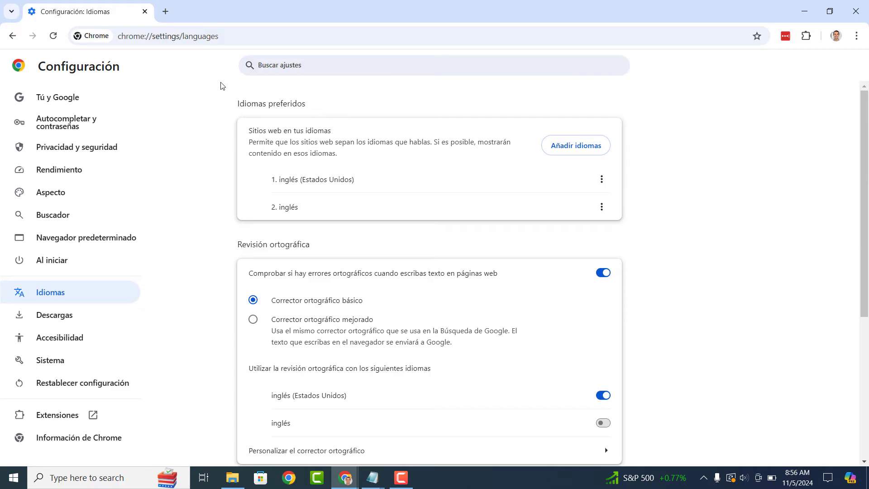
- Add inglés (Australia) to the preferred languages via Añadir idiomas
{"action": "left_click", "coordinate": [597, 153]}
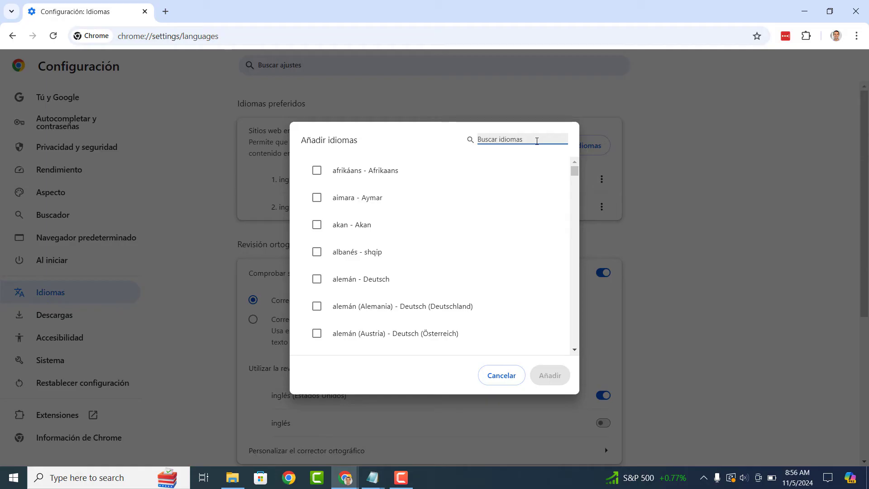
{"action": "type", "text": "E"}
{"action": "type", "text": "nglish"}
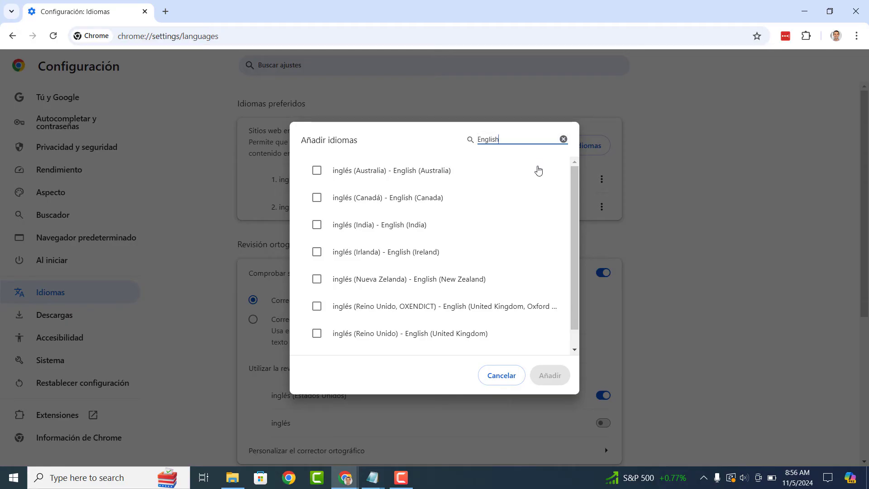
{"action": "scroll", "coordinate": [540, 177], "scroll_direction": "down", "scroll_amount": 1}
{"action": "scroll", "coordinate": [542, 183], "scroll_direction": "up", "scroll_amount": 1}
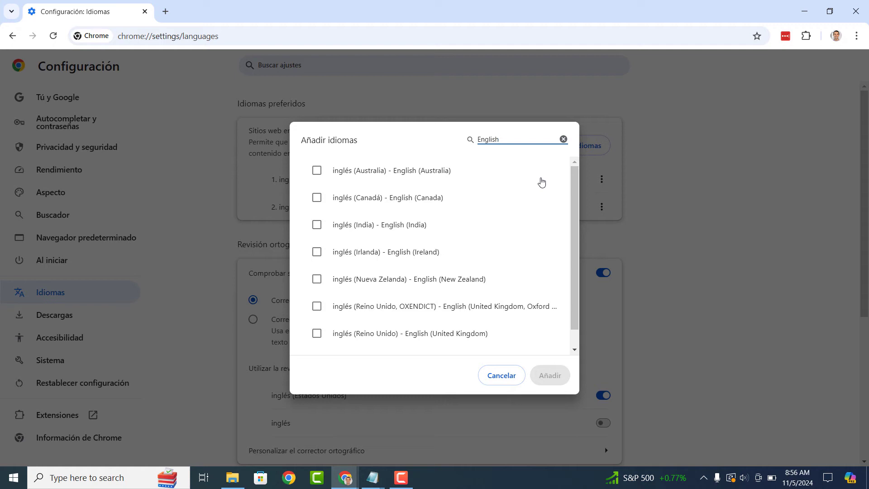
{"action": "left_click", "coordinate": [316, 170]}
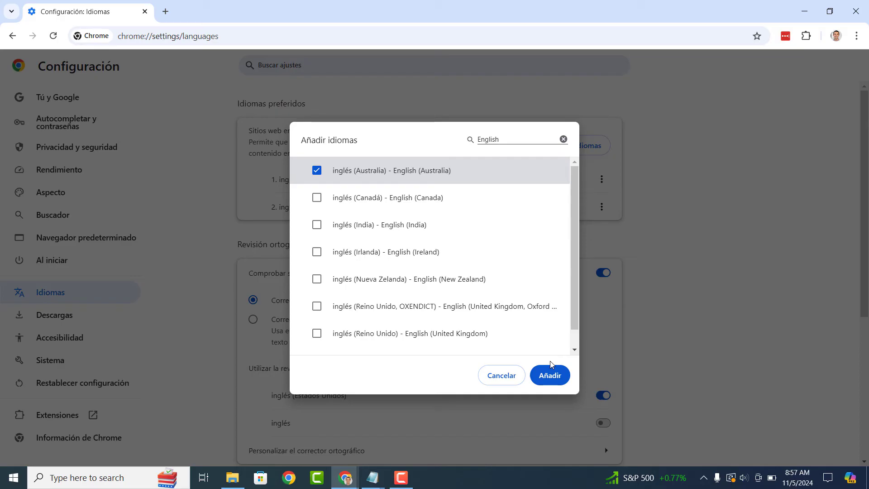
{"action": "left_click", "coordinate": [551, 373]}
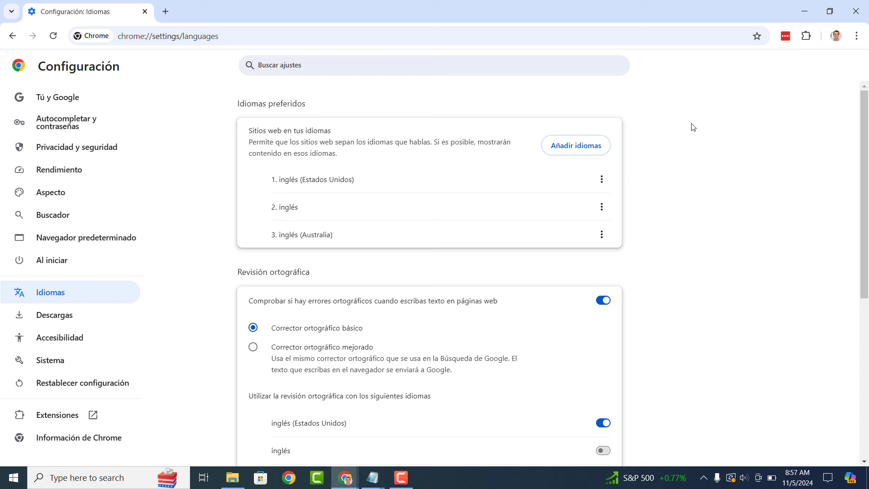
- Tick 'Mostrar Google Chrome en este idioma' for inglés (Australia)
{"action": "left_click", "coordinate": [601, 235]}
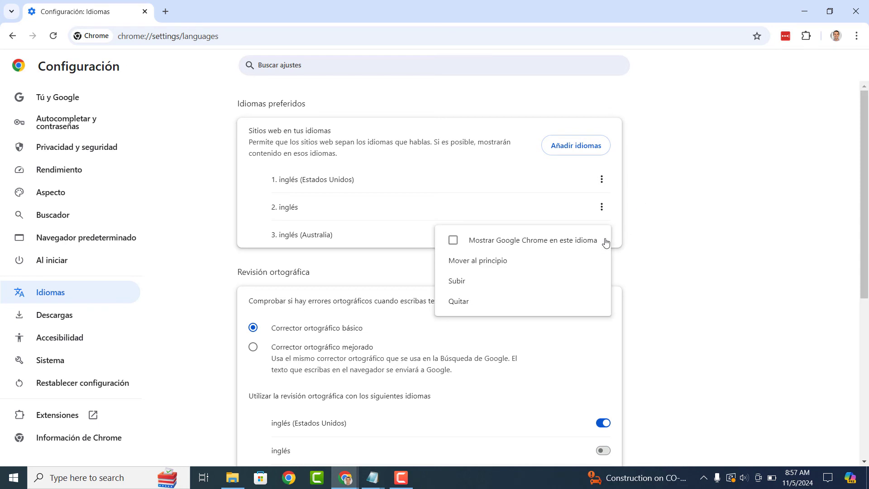
{"action": "left_click", "coordinate": [581, 242]}
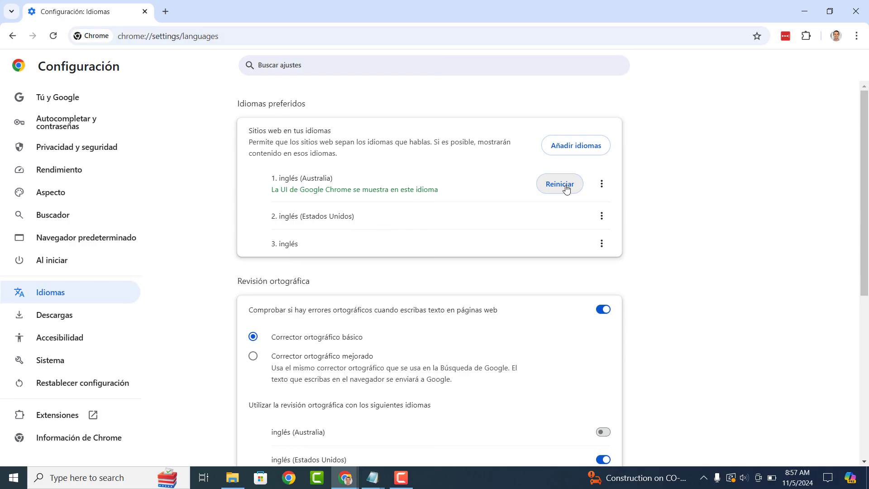
- Relaunch Chrome with the Reiniciar button beside English (Australia)
{"action": "left_click", "coordinate": [559, 185]}
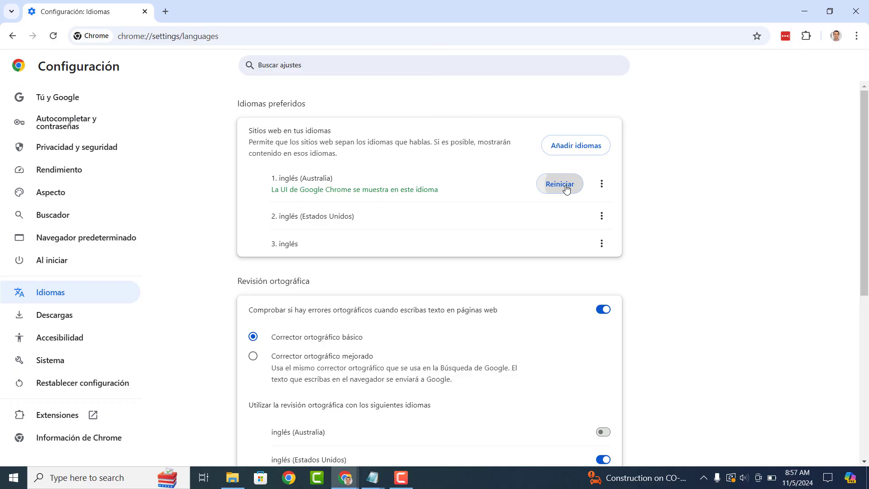